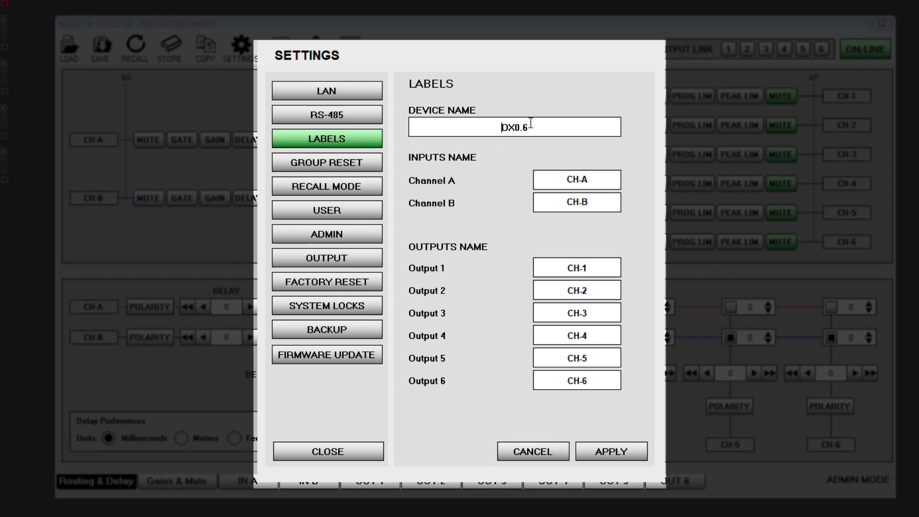
Rename the device as Demo Processor in the label settings
left_click_drag(531, 126, 478, 127)
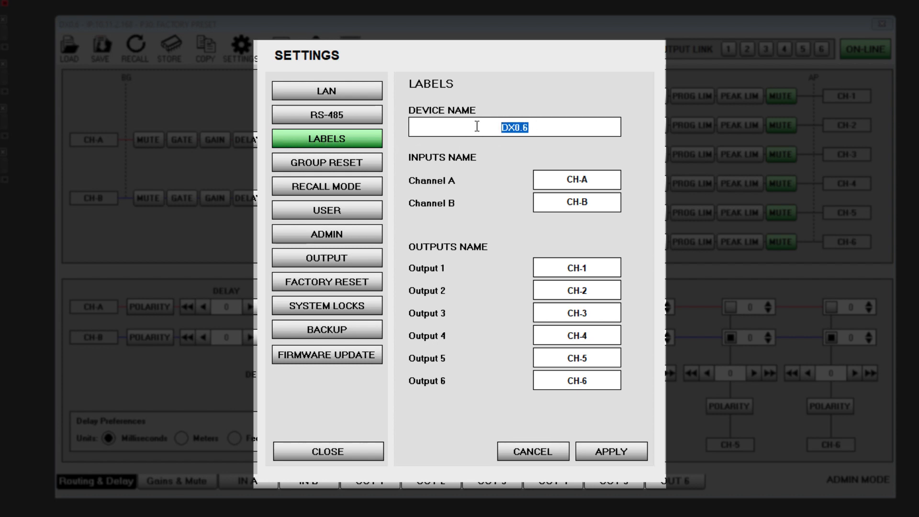
type("Demo ")
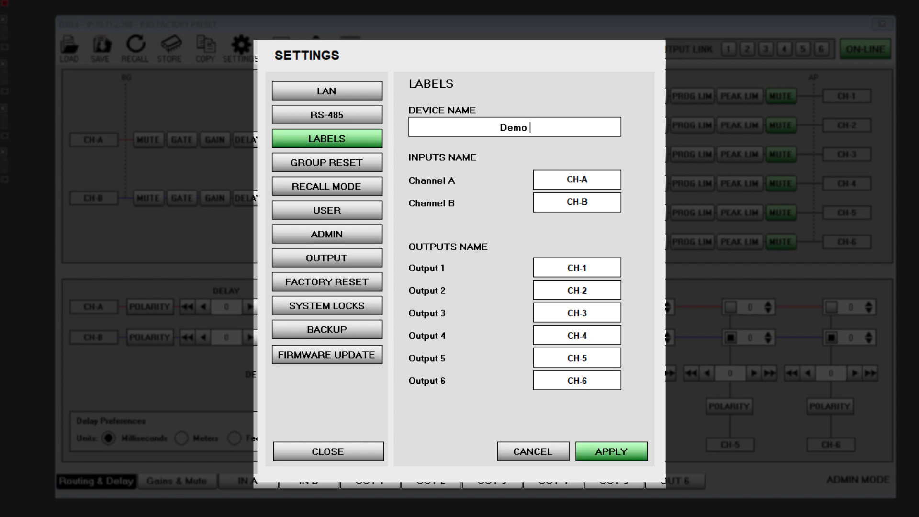
type("Processor")
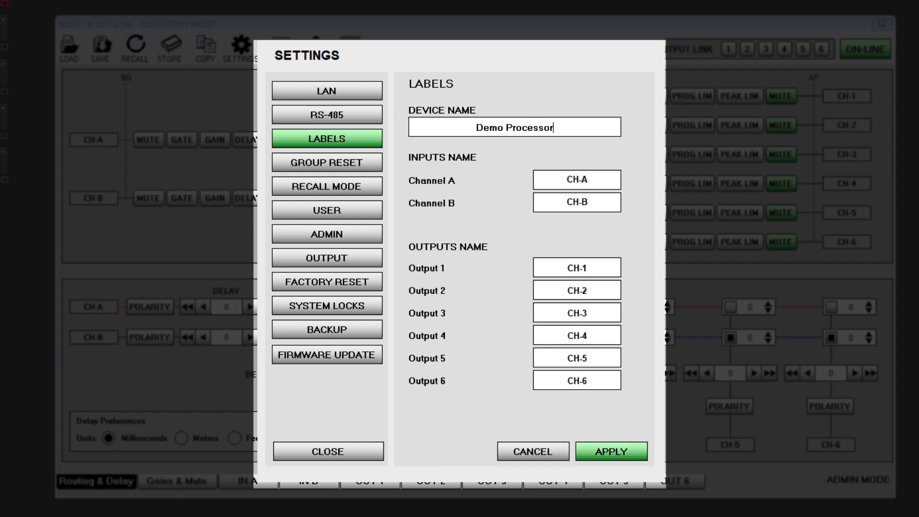
Name input Channel A InputL and Channel B InputR, apply the labels and close the settings
left_click_drag(597, 181, 539, 177)
type("InputL")
left_click_drag(594, 204, 541, 199)
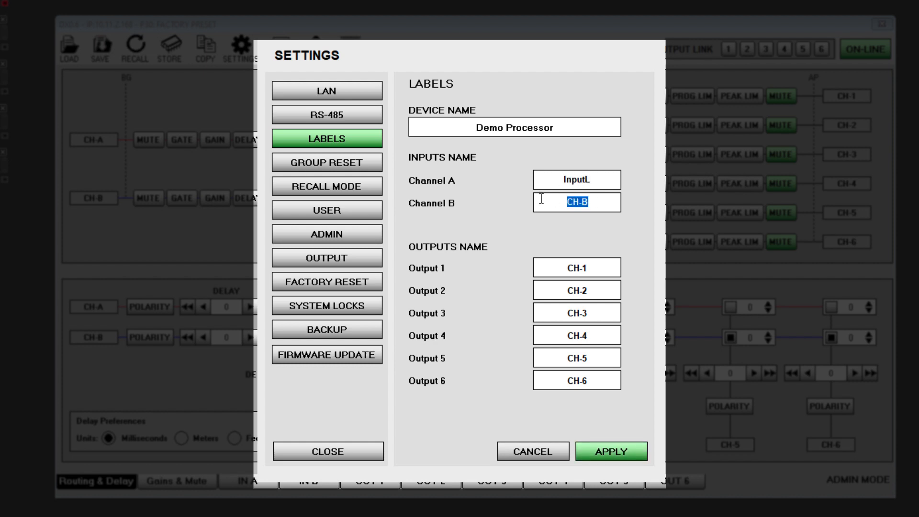
type("InputR")
left_click(600, 457)
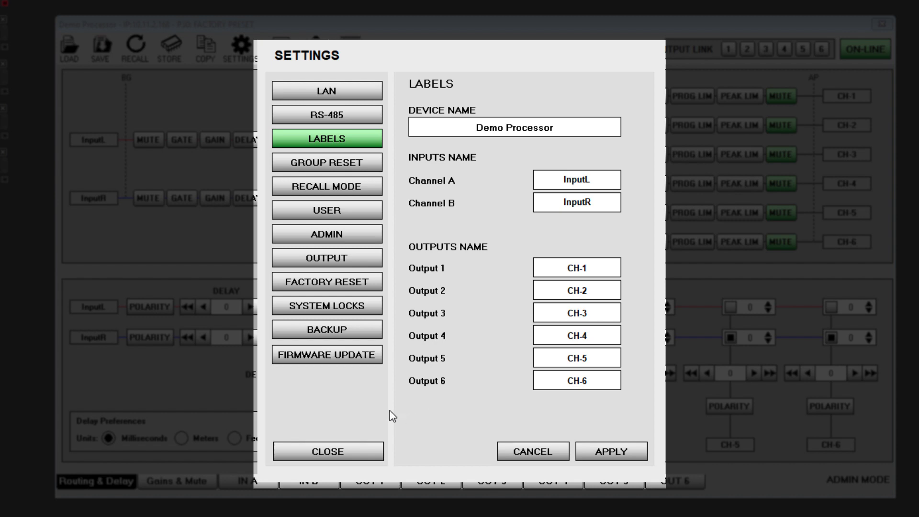
left_click(327, 452)
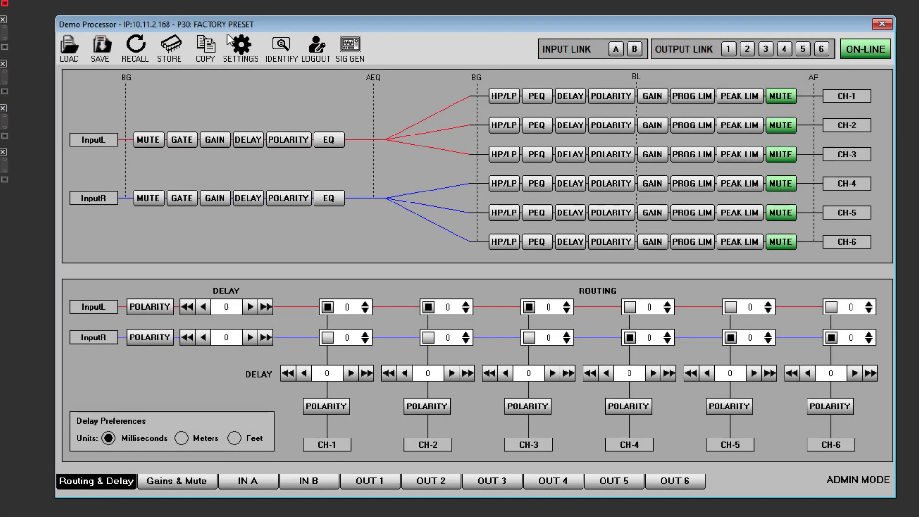
View the LAN settings, and change the processor's RS-485 ID and apply it
left_click(241, 48)
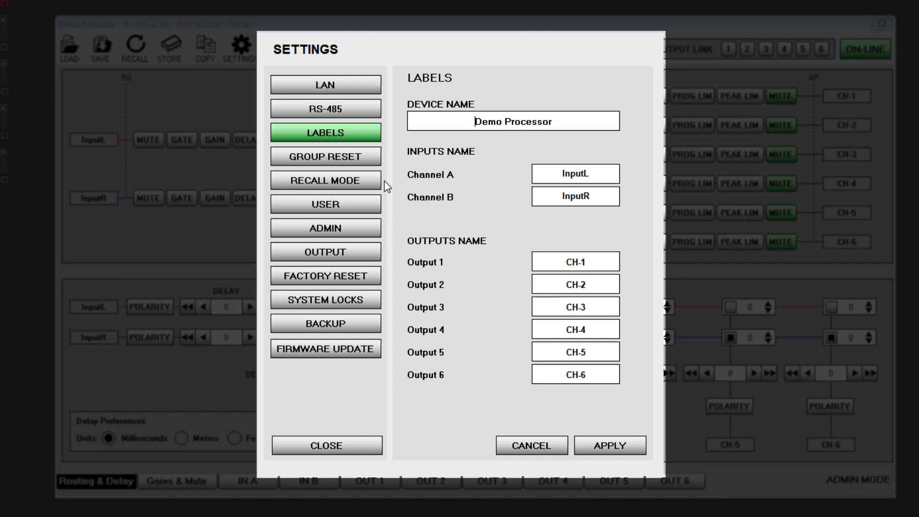
left_click(336, 87)
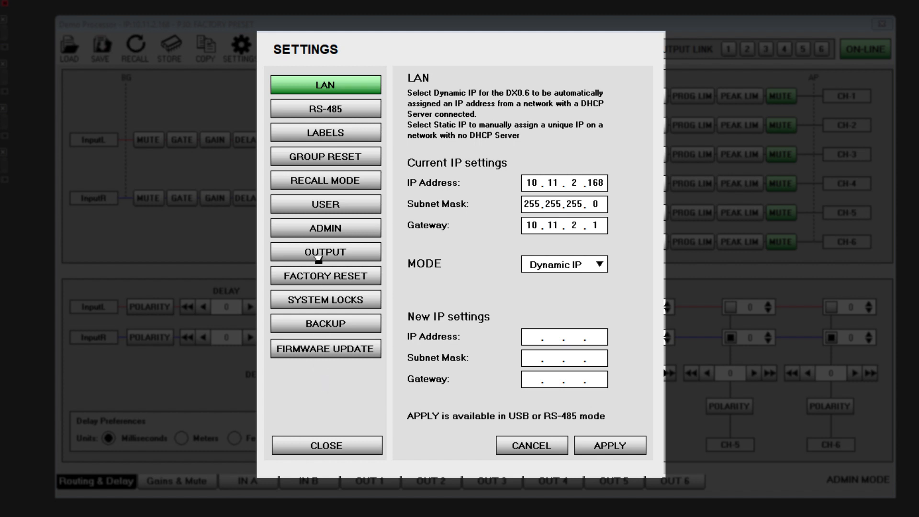
left_click(303, 112)
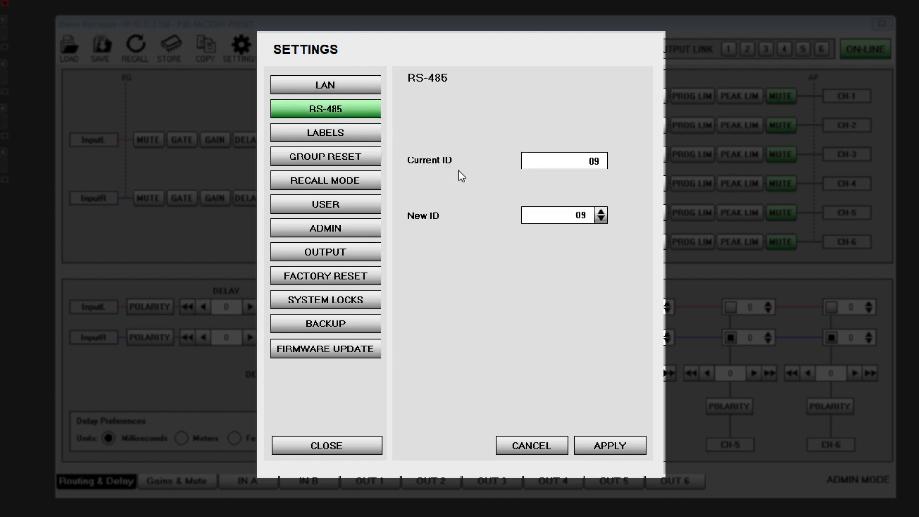
left_click(600, 212)
left_click(600, 212)
left_click(601, 221)
left_click(601, 220)
left_click(601, 220)
left_click(601, 221)
left_click(602, 220)
left_click(601, 221)
left_click(601, 221)
left_click(601, 221)
left_click(601, 221)
left_click(595, 450)
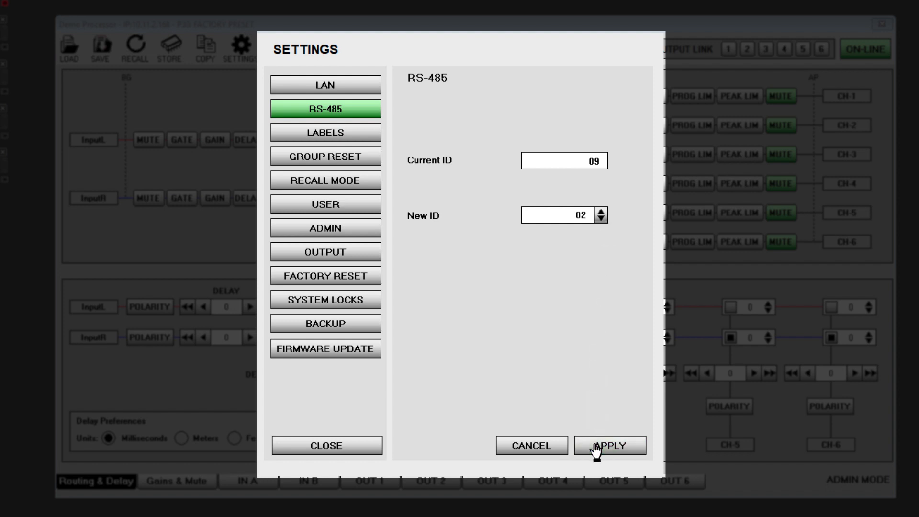
View the group reset options, close the settings and show the input and output gains and mutes
left_click(319, 163)
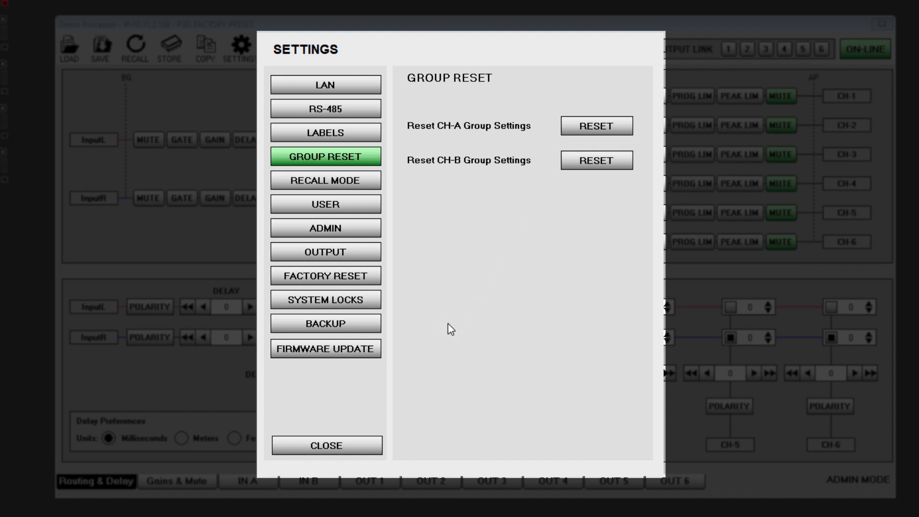
left_click(328, 447)
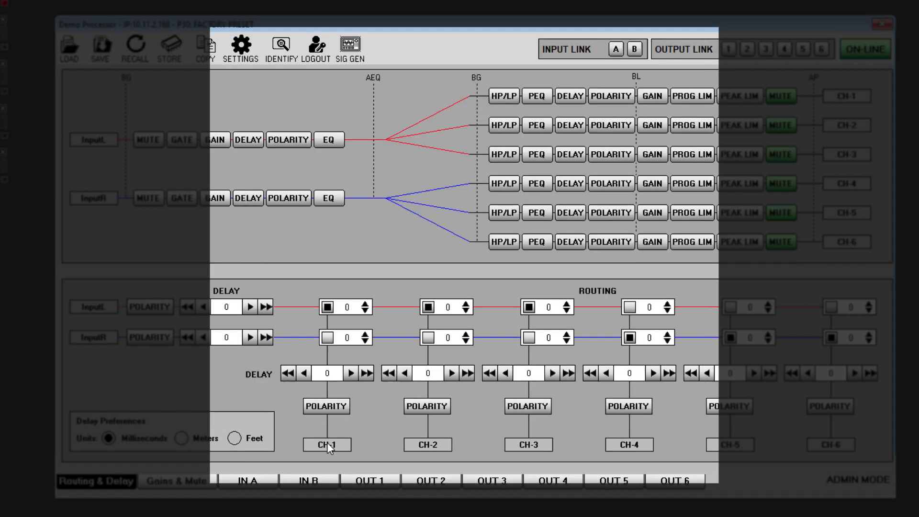
left_click(180, 487)
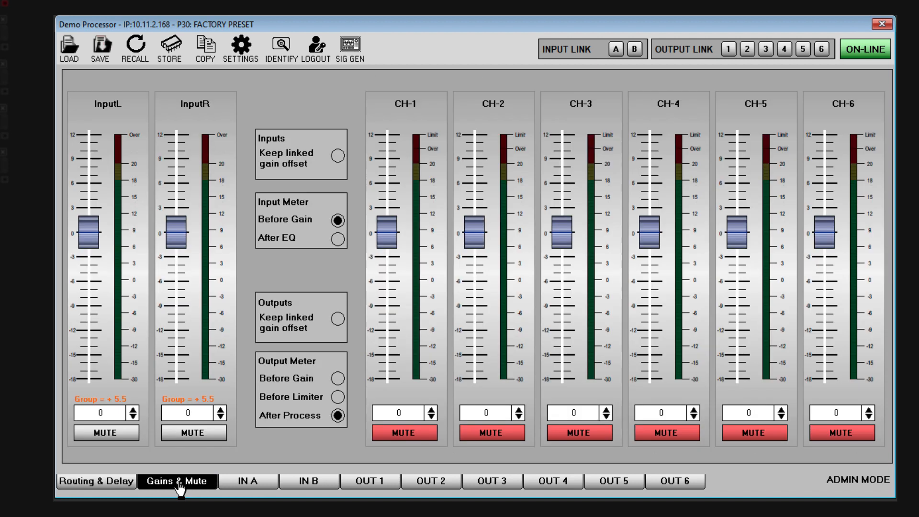
Reset the group settings of input channels CH-A and CH-B, confirming each reset
left_click(241, 48)
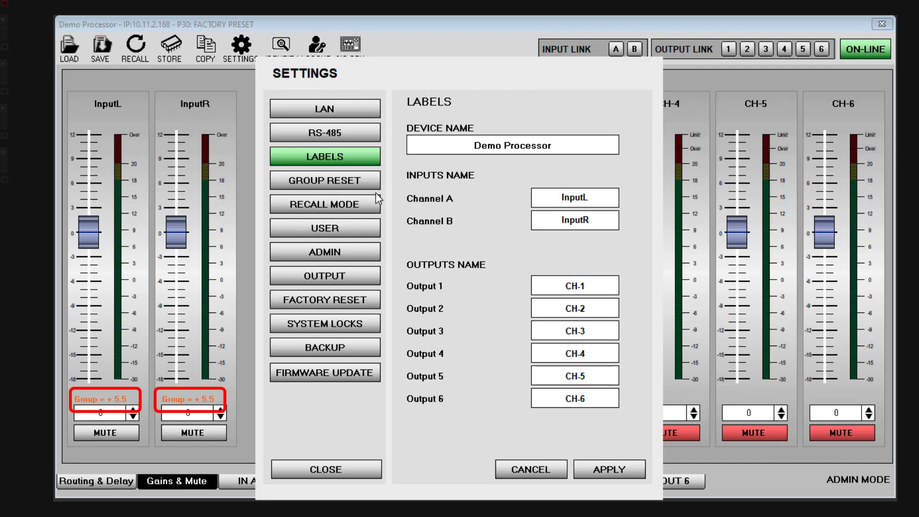
left_click(314, 181)
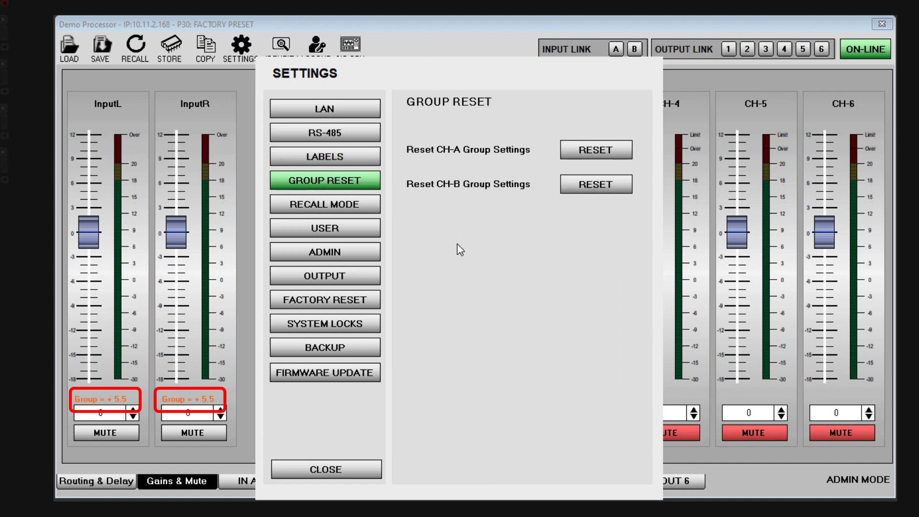
left_click(588, 152)
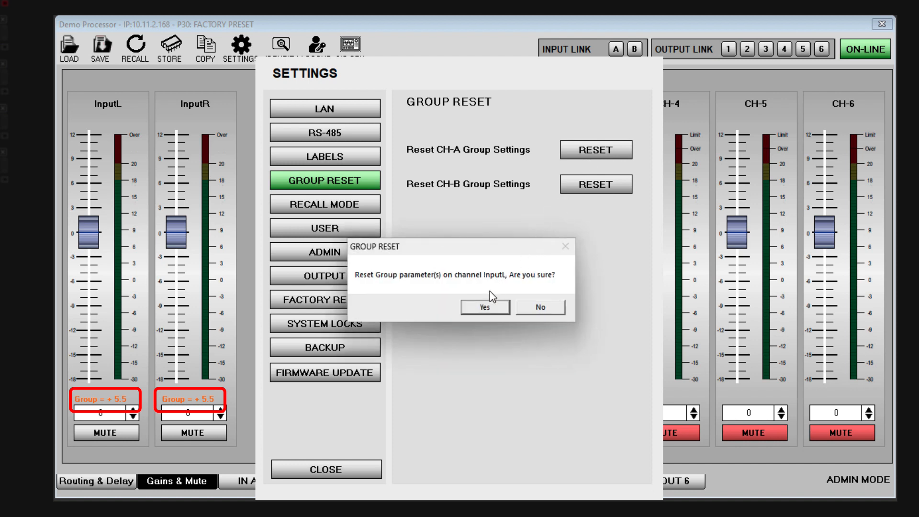
left_click(485, 307)
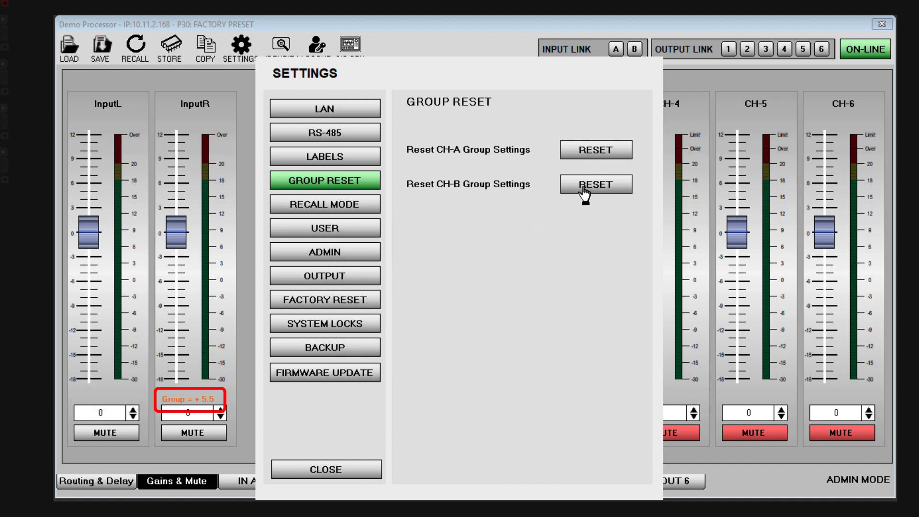
left_click(581, 186)
left_click(487, 307)
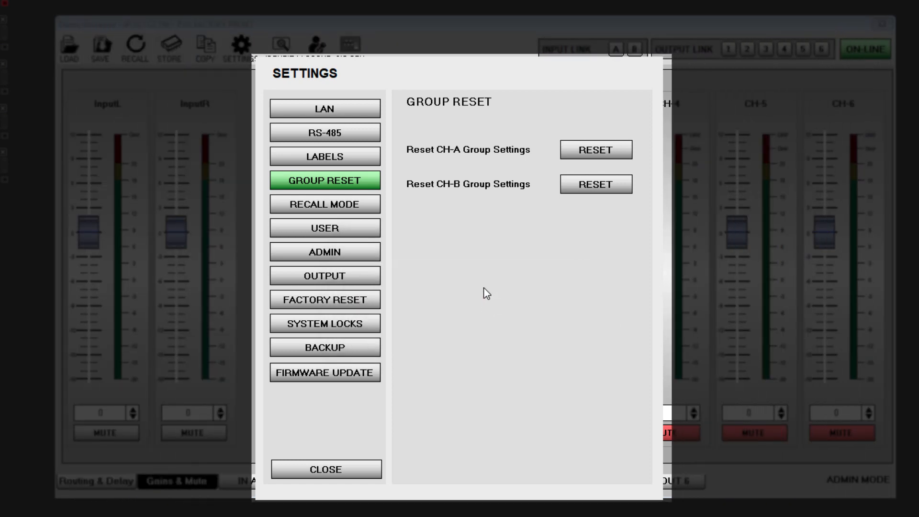
Set the recall mode to keep input/output links and input mutes, with Output Mutes set to Mute channels
left_click(334, 208)
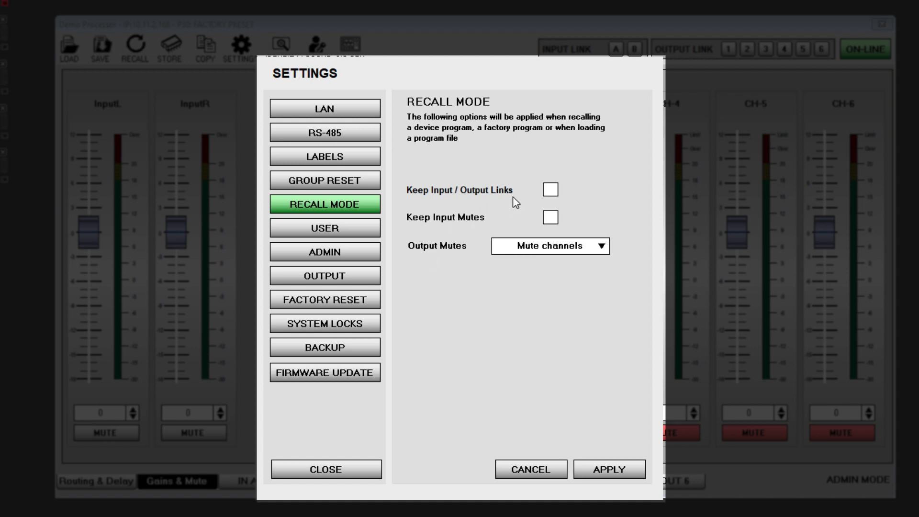
left_click(550, 192)
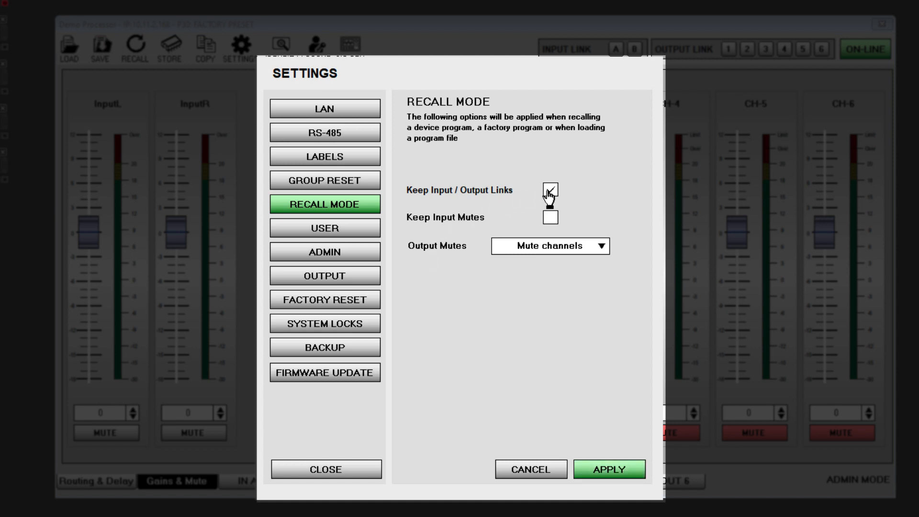
left_click(550, 221)
left_click(572, 247)
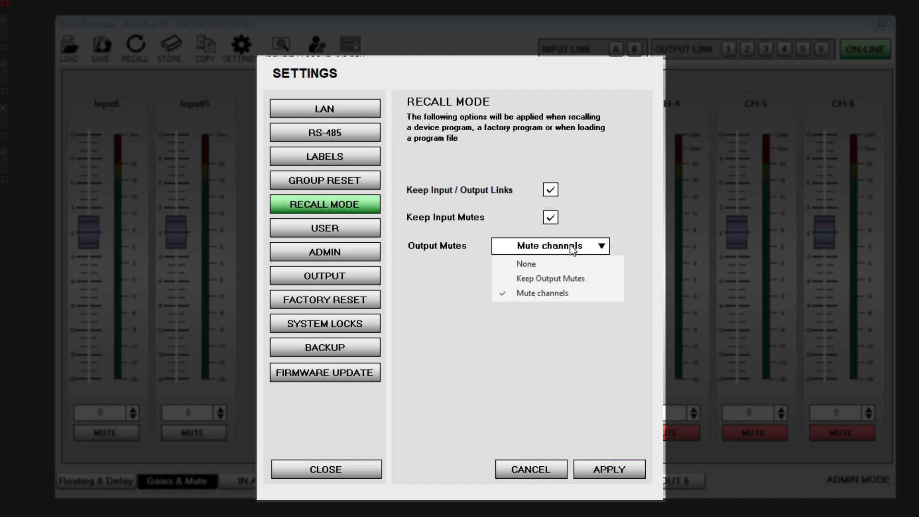
left_click(586, 295)
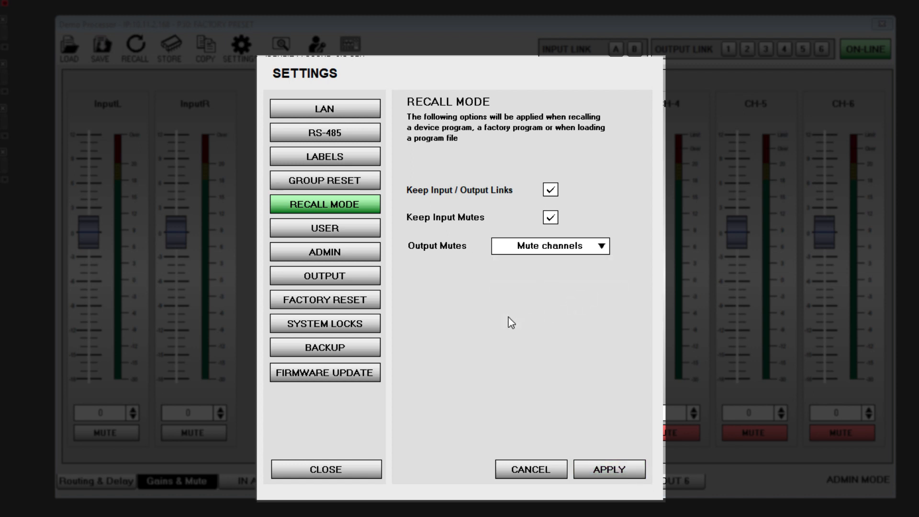
Lock all functions for the Basic user level, from Input Equalizer to Store Program
left_click(329, 231)
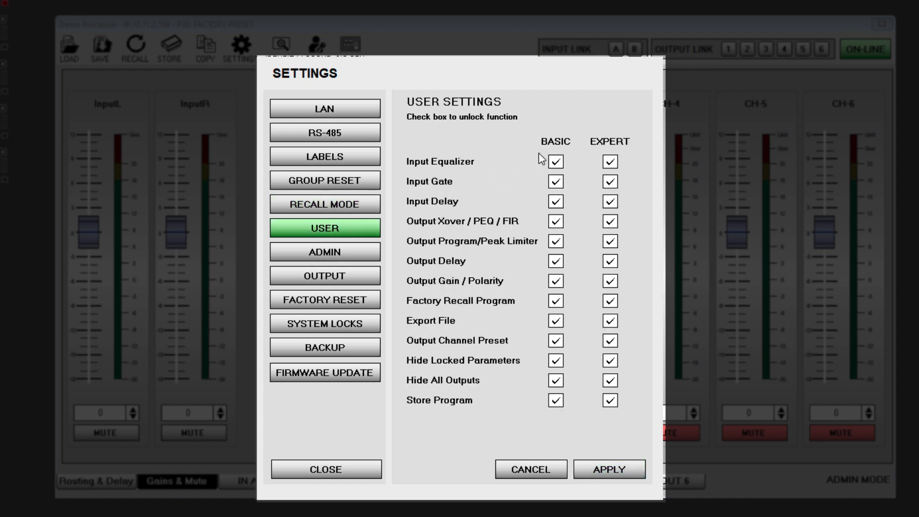
left_click(555, 162)
left_click(556, 182)
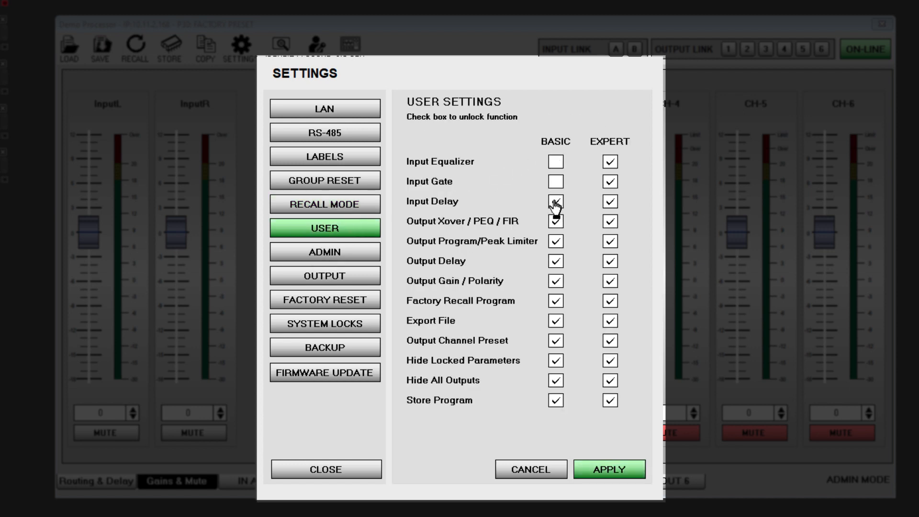
left_click(556, 202)
left_click(556, 222)
left_click(556, 242)
left_click(556, 261)
left_click(556, 281)
left_click(556, 301)
left_click(556, 321)
left_click(556, 341)
left_click(556, 361)
left_click(556, 380)
left_click(556, 400)
Lock all functions for the Expert user level except Output Gain / Polarity
left_click(610, 162)
left_click(610, 182)
left_click(611, 202)
left_click(610, 221)
left_click(610, 241)
left_click(610, 261)
left_click(611, 282)
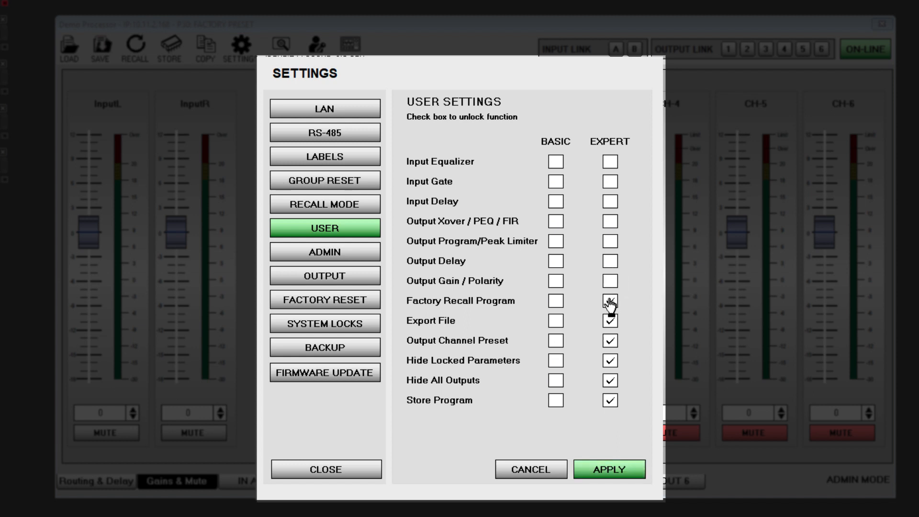
left_click(610, 300)
left_click(609, 322)
left_click(610, 341)
left_click(610, 361)
left_click(610, 381)
left_click(610, 401)
left_click(610, 282)
Enter the current user password and a new user password in the admin settings, and cancel the change
left_click(322, 258)
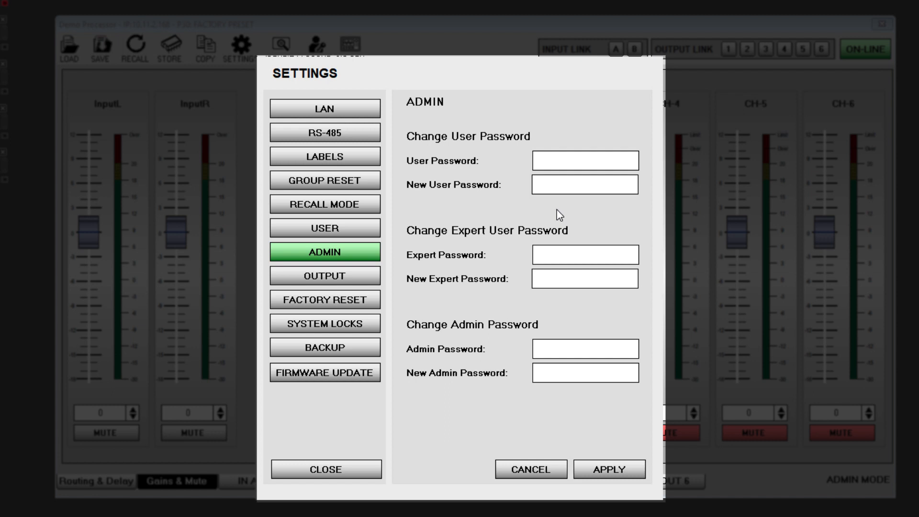
left_click(580, 163)
type("******")
left_click(579, 183)
type("333333")
left_click(521, 471)
Switch Prevent Output Clipping off and on again in the output protection settings, and view the factory reset option
left_click(335, 282)
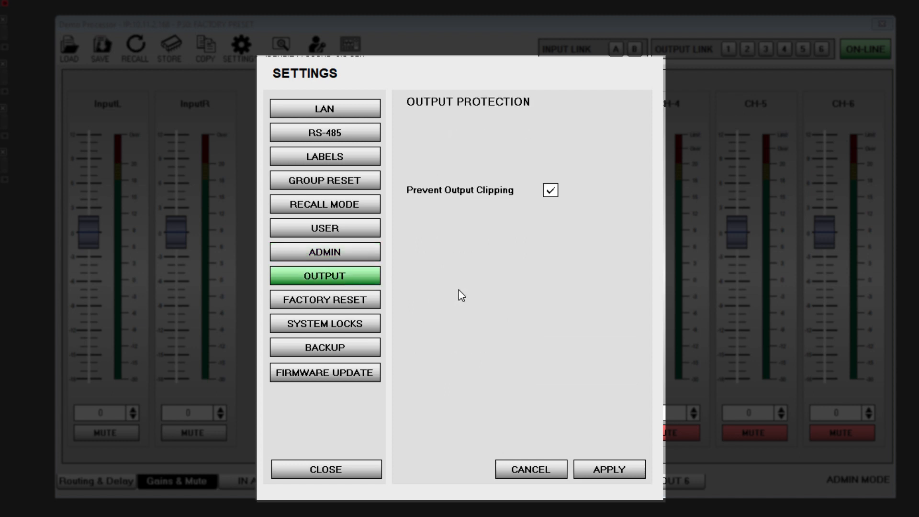
left_click(551, 190)
left_click(551, 190)
left_click(345, 302)
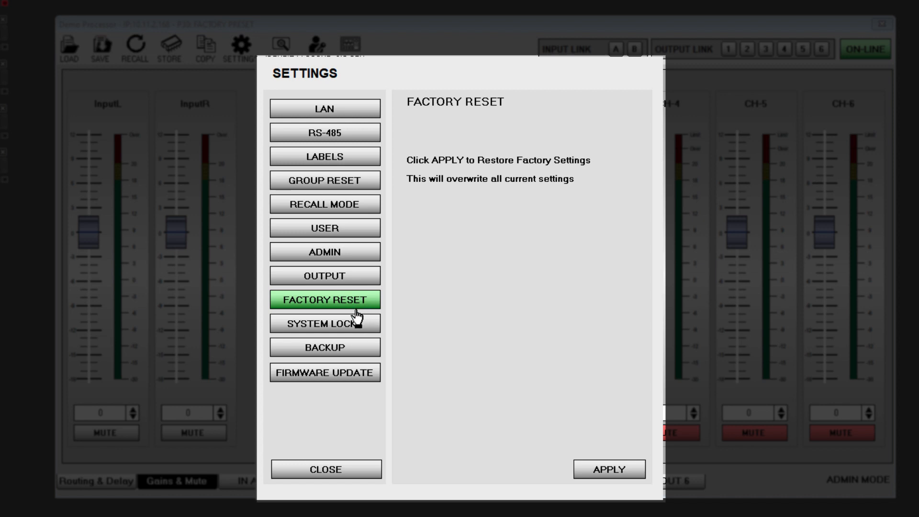
Select the GUI and processor panel locks, enter the mode password, and cancel the system lock changes
left_click(342, 326)
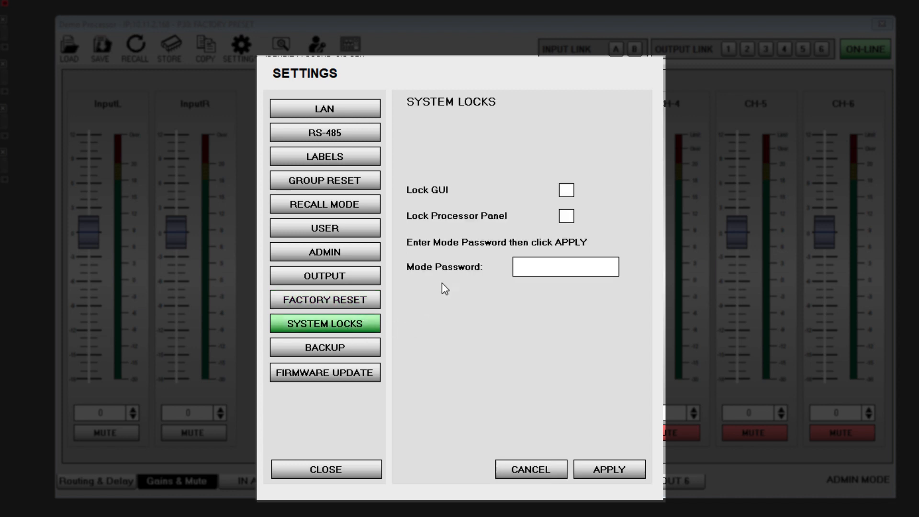
left_click(566, 192)
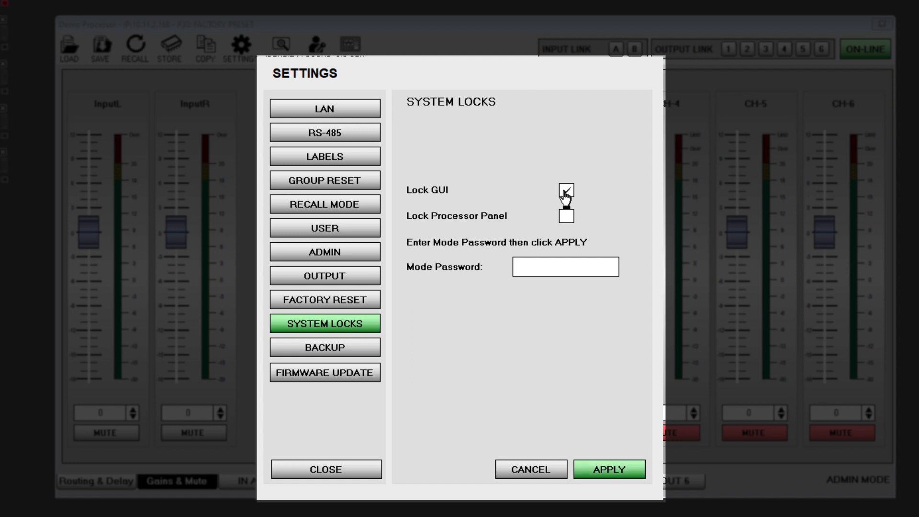
left_click(566, 218)
left_click(548, 269)
type("******")
left_click(521, 469)
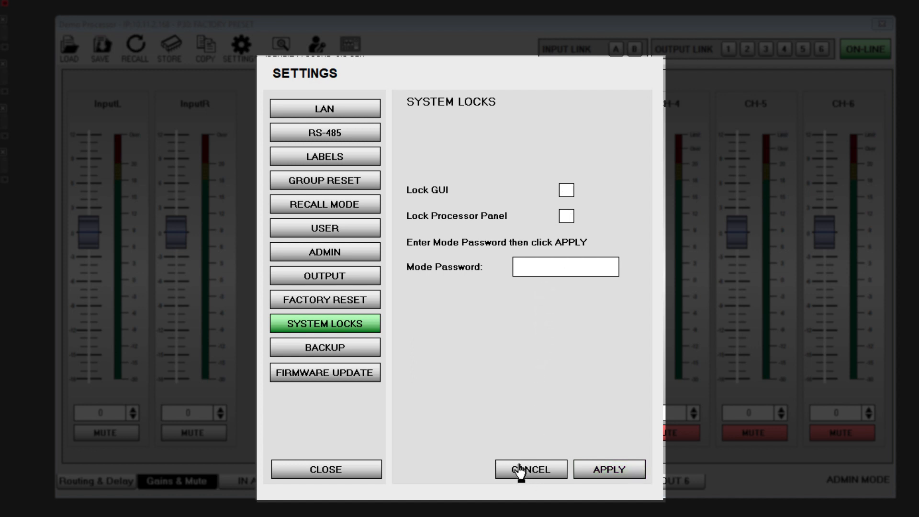
Choose Restore as the operation in the backup and restore settings
left_click(343, 354)
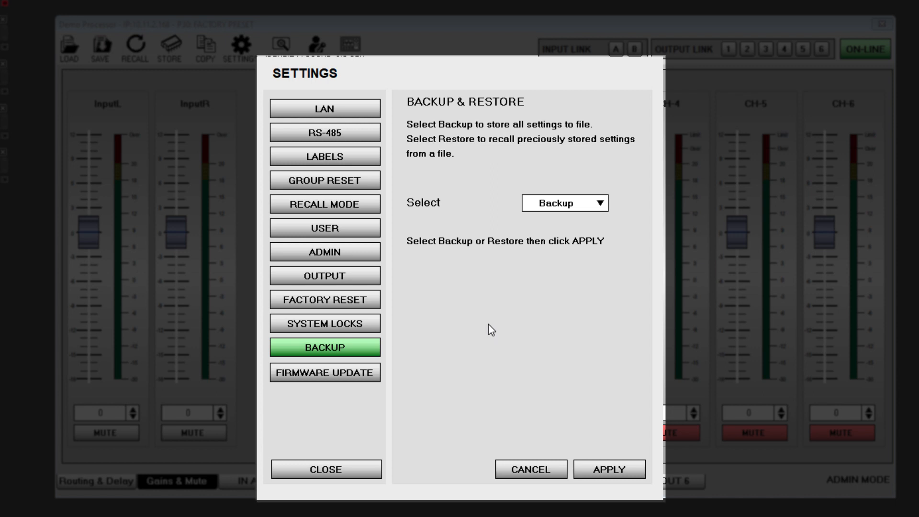
left_click(594, 203)
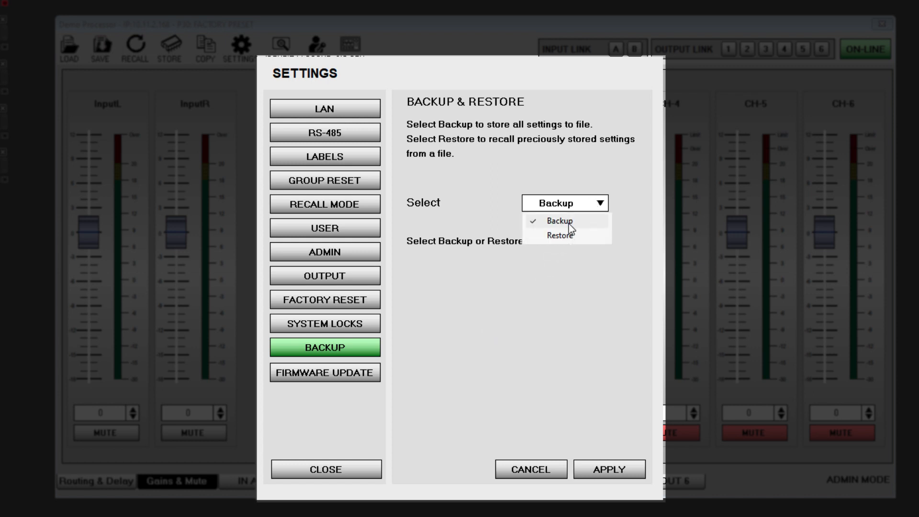
left_click(564, 236)
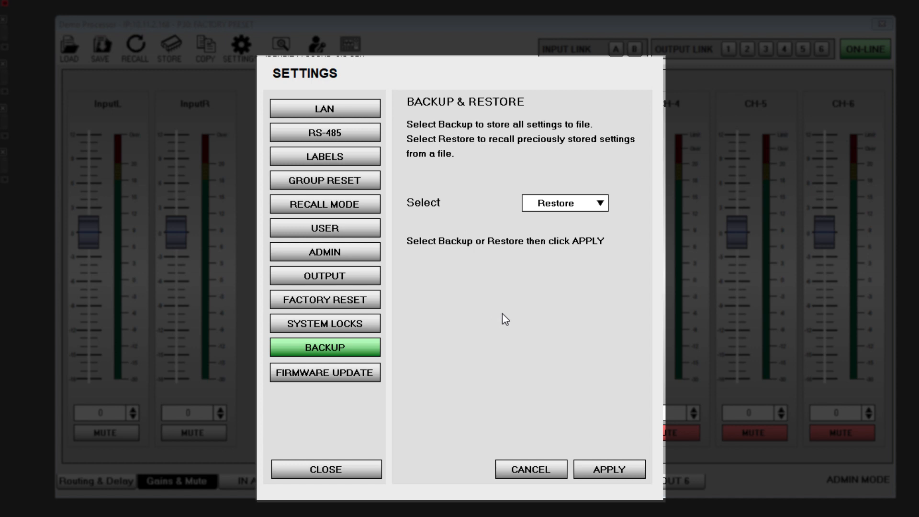
Update the processor's firmware from the file MARTINAUDIO_DX06_v3.5_20230607.sfu and acknowledge its completion
left_click(325, 379)
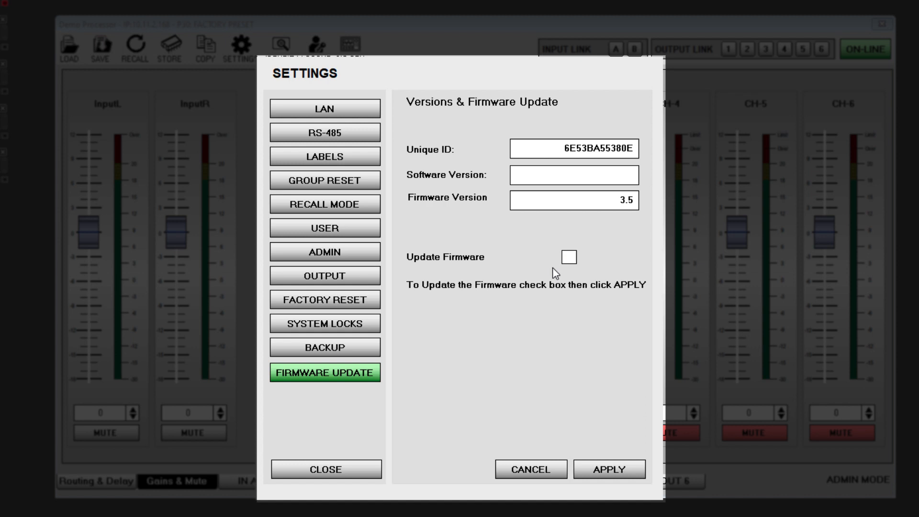
left_click(568, 259)
left_click(610, 460)
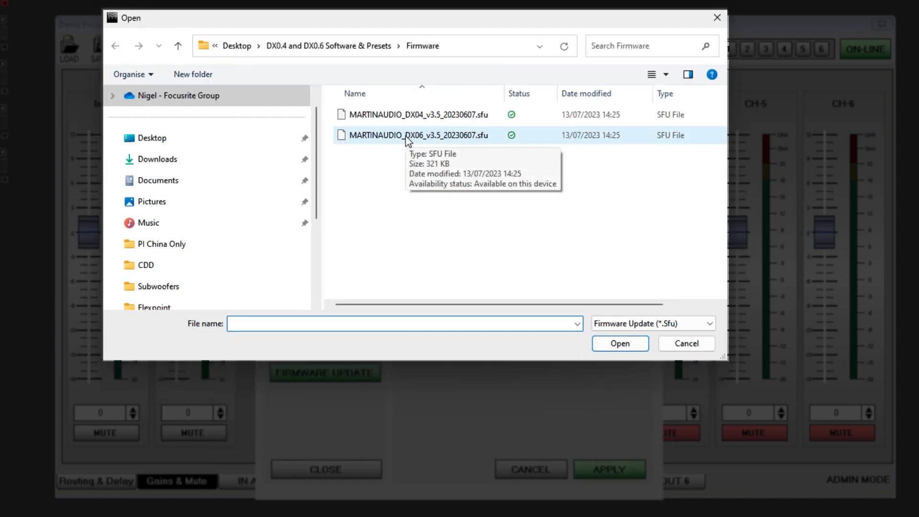
left_click(407, 139)
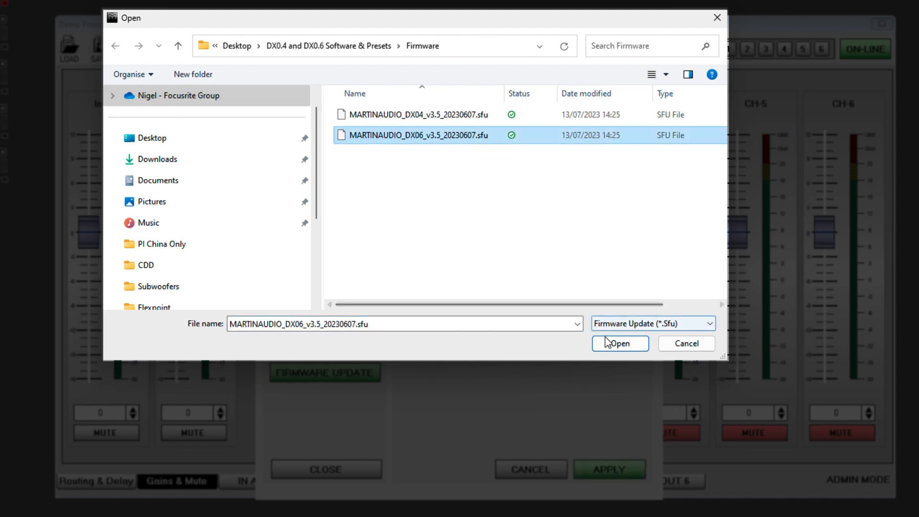
left_click(619, 343)
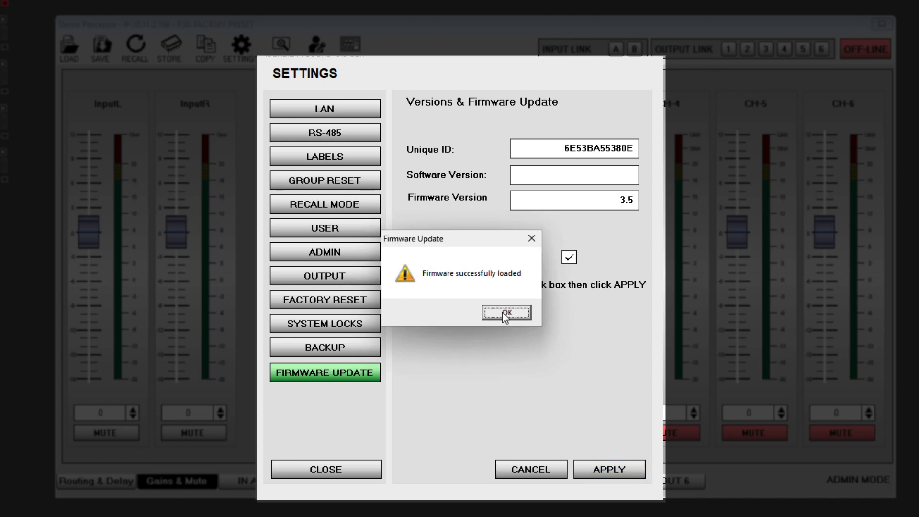
left_click(504, 314)
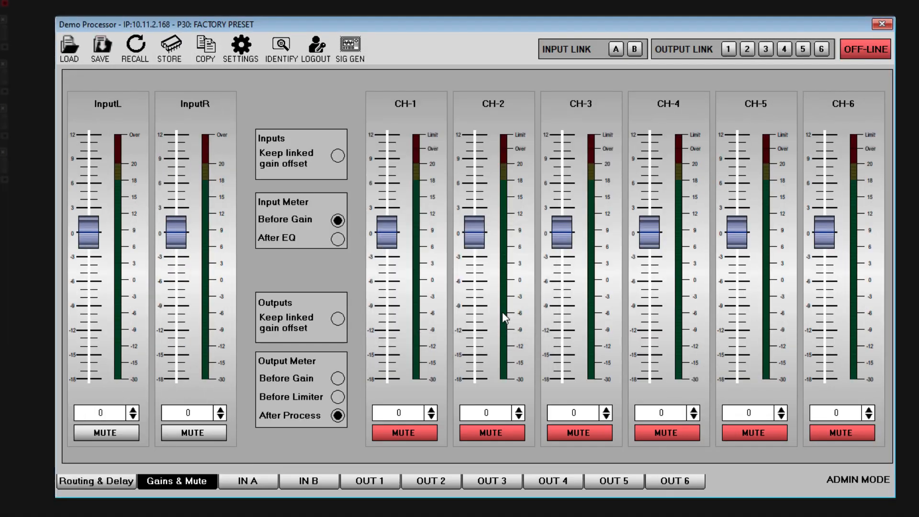